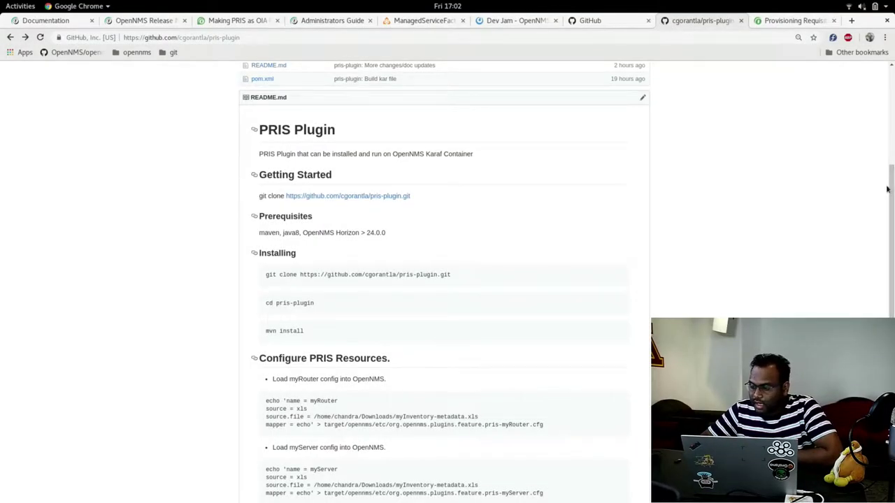
Reload the pris-plugin GitHub page and scroll the README down to the Deployment on OpenNMS section.
mouse_move(893, 209)
left_mouse_down()
mouse_move(892, 121)
mouse_move(893, 288)
mouse_move(893, 210)
left_mouse_up()
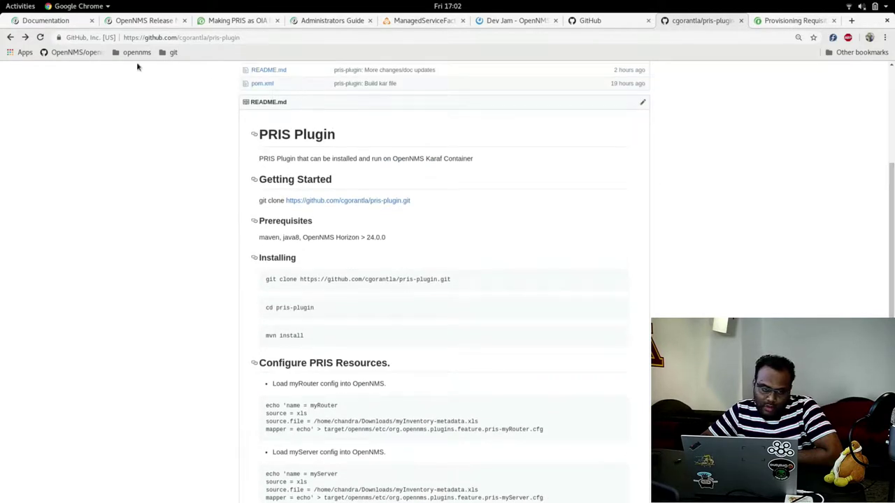
left_click(39, 37)
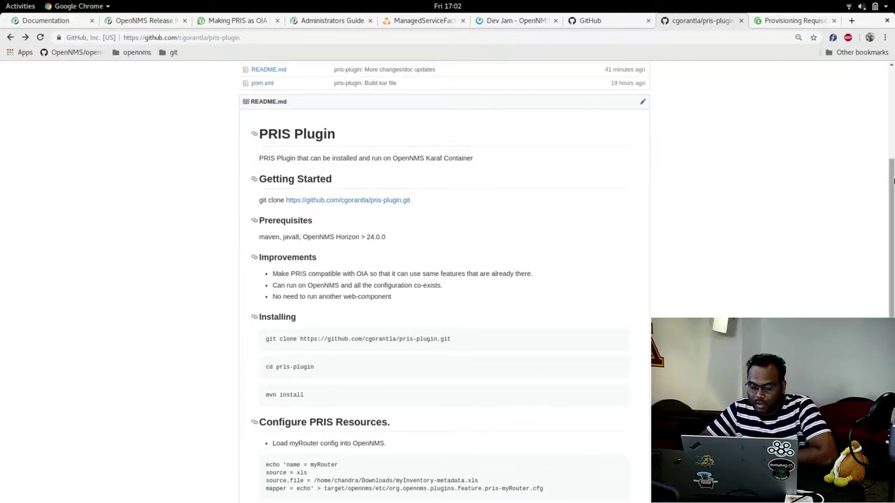
left_click_drag(893, 181, 892, 186)
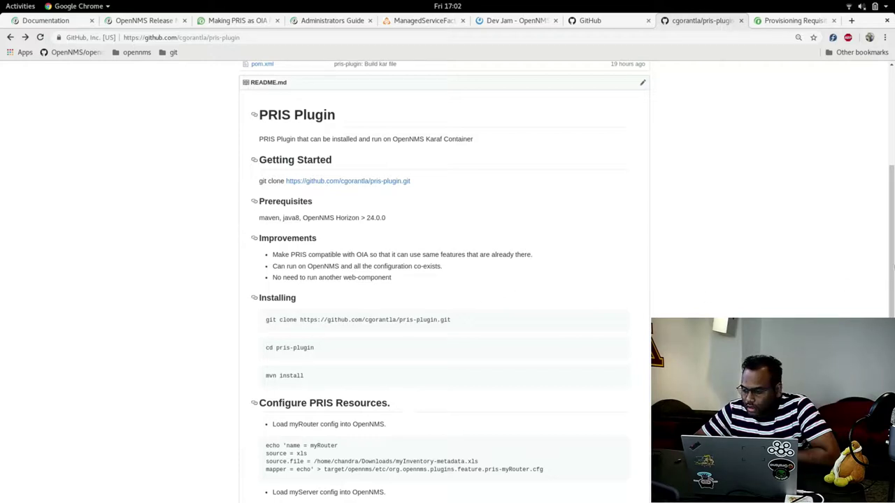
scroll(890, 217, "down", 12)
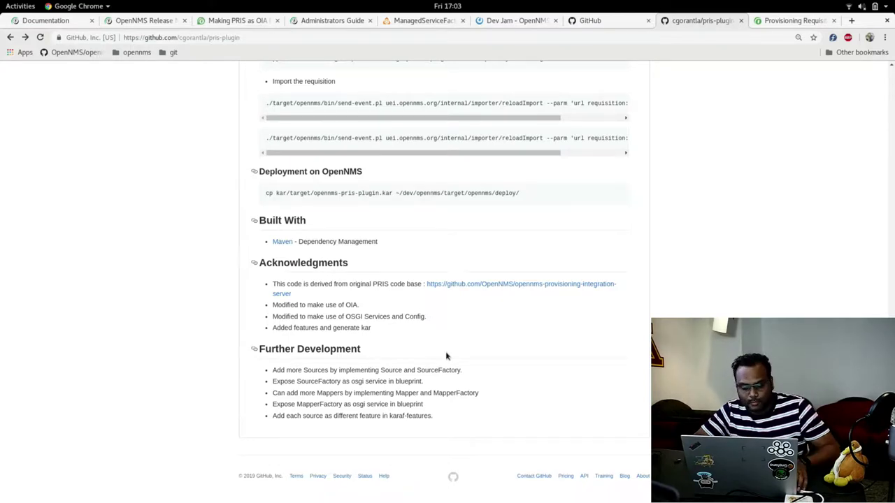
Maximize the terminal and log into the OpenNMS Karaf console via the recalled ssh -p 8101 command.
key("alt+Tab")
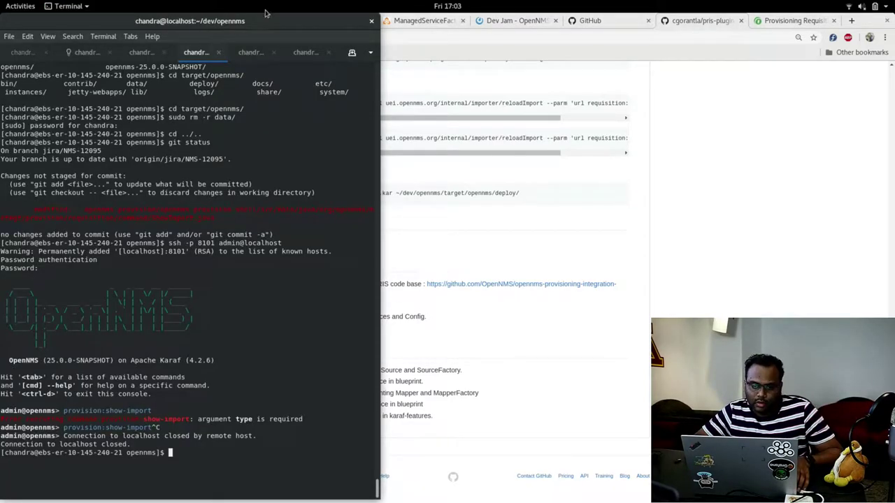
double_click(272, 23)
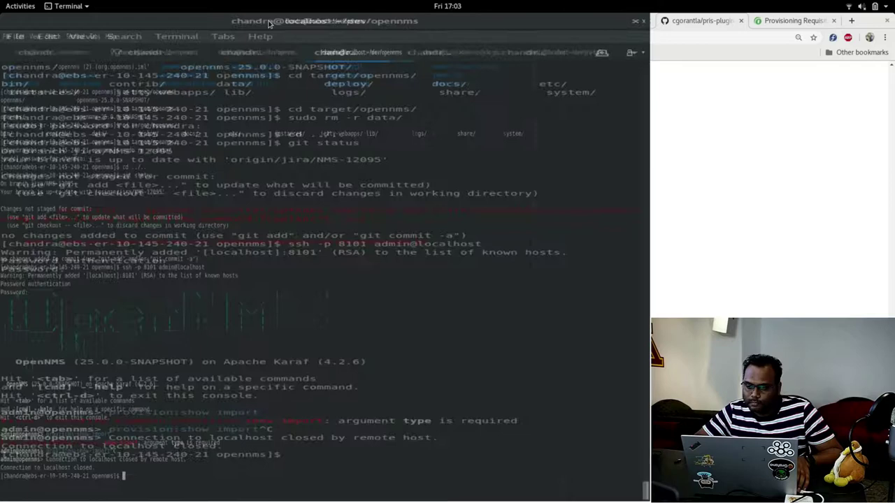
key("ctrl+r")
type("ssh")
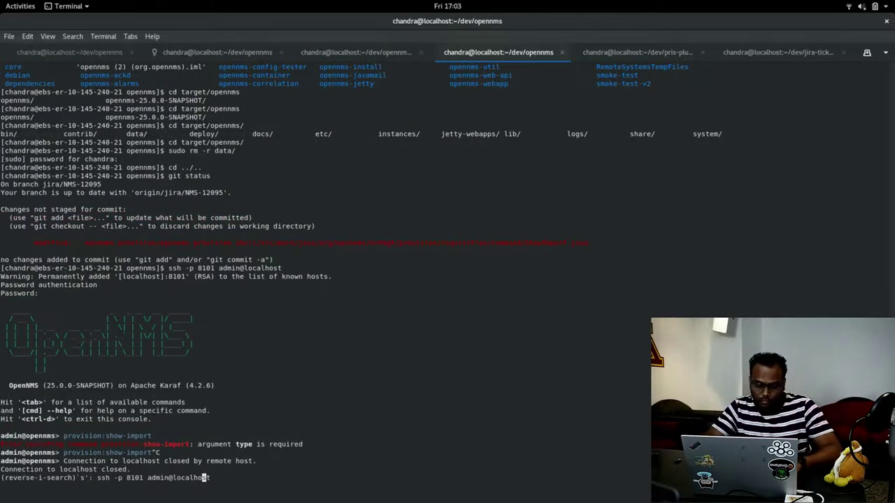
key("Return")
type("admin")
key("Return")
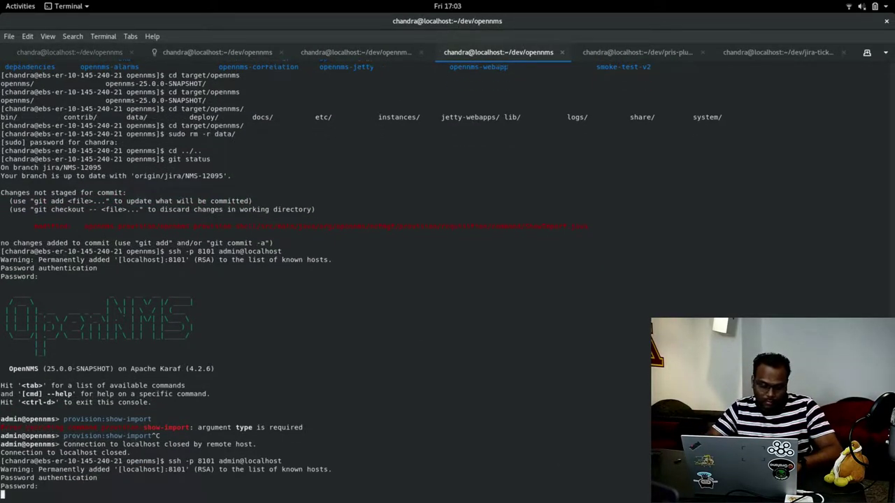
List the available provision:show-import source types, then cancel the command.
key("Up")
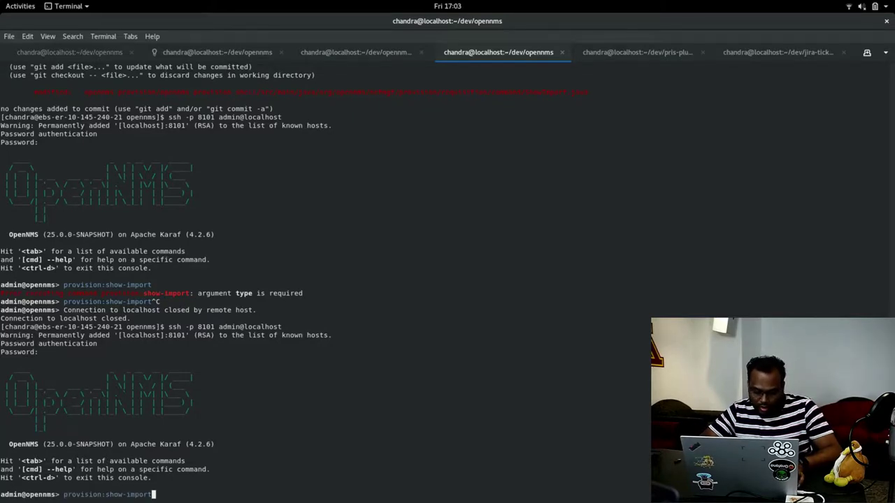
key("Tab")
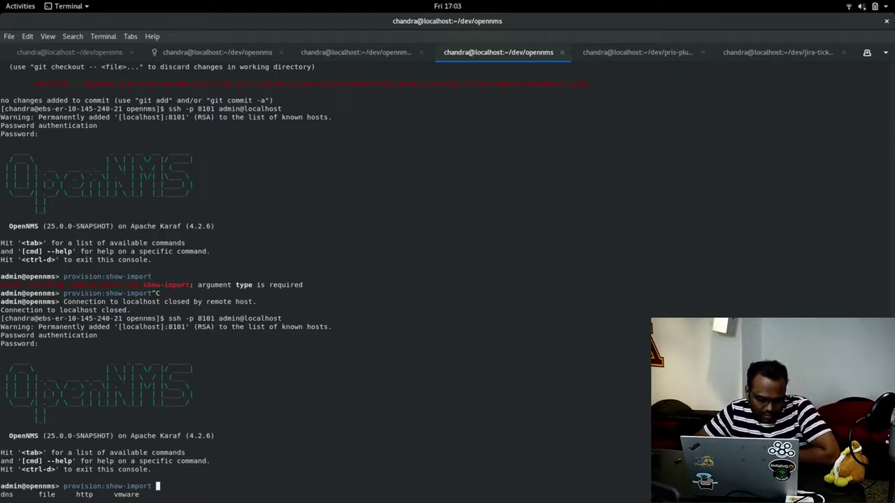
key("ctrl+c")
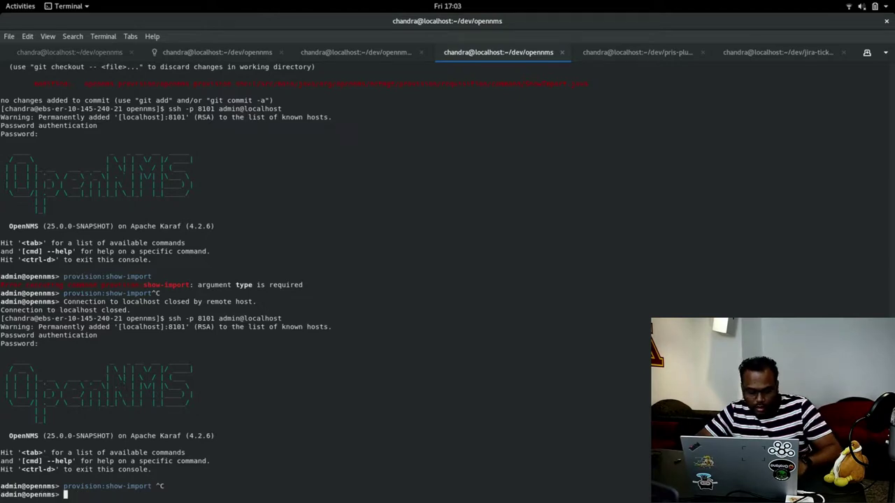
In the pris-plugin tab, drop the git add and rerun the cp copying opennms-pris-plugin.kar into deploy/.
left_click(654, 53)
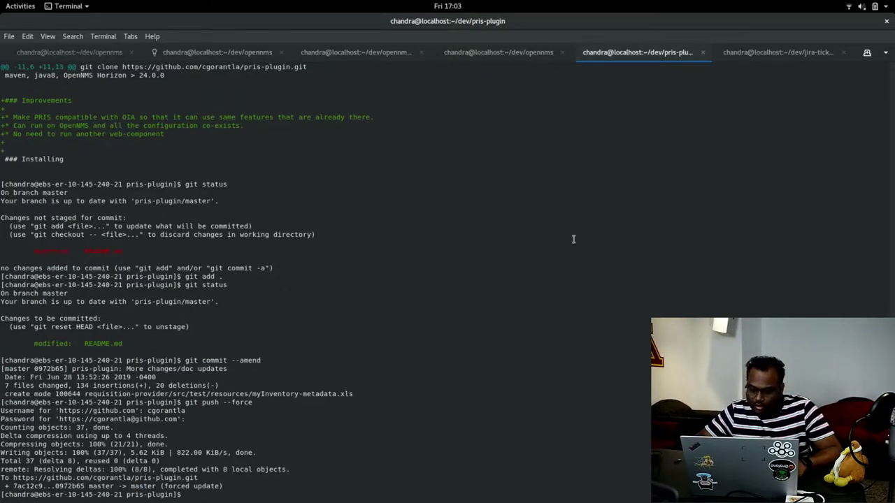
type("git add .")
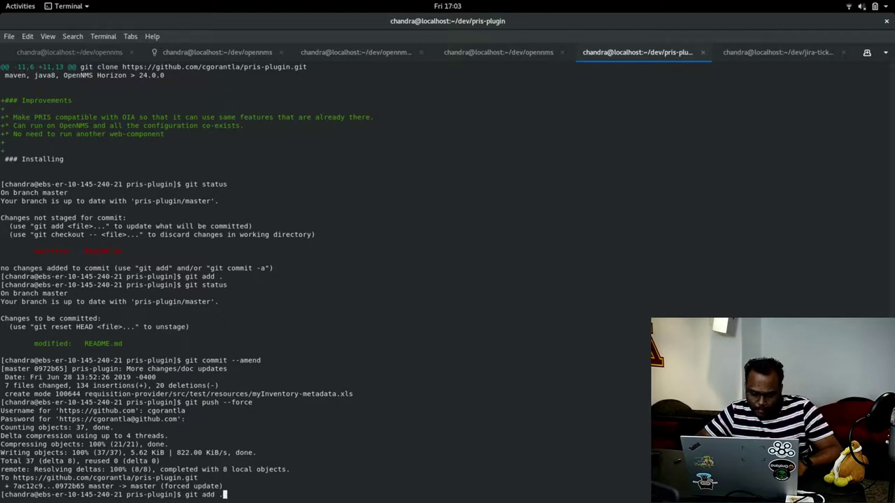
key("ctrl+c")
key("ctrl+r")
type("cp")
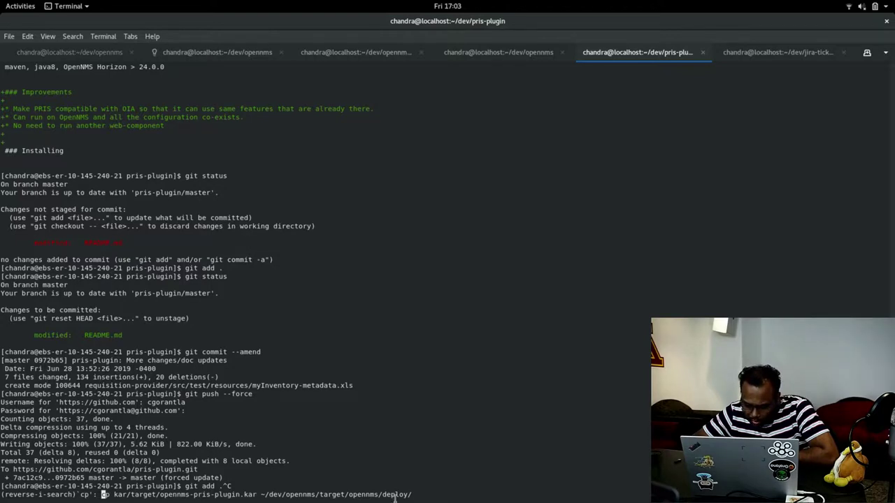
key("Return")
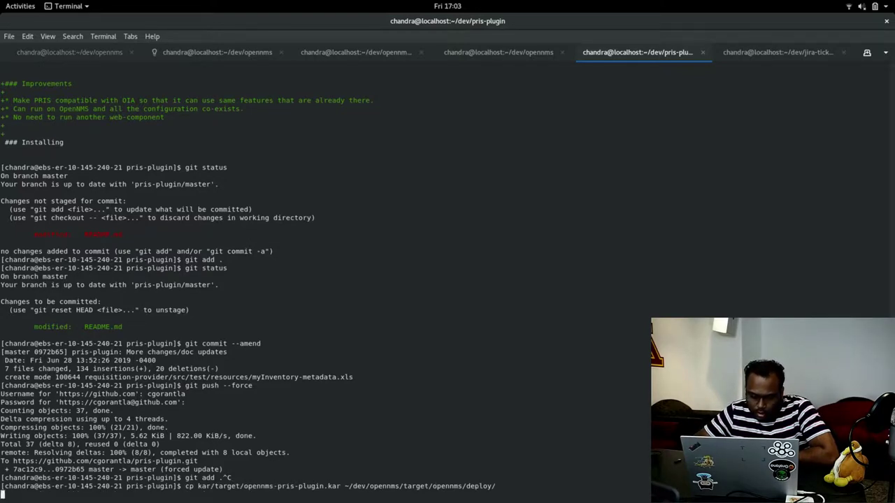
In the opennms tab, ssh back into the Karaf console with the recalled login.
left_click(225, 53)
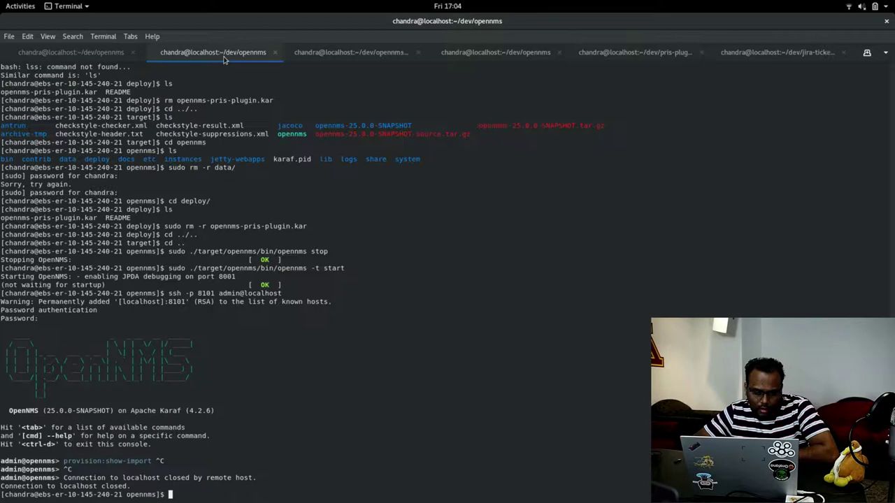
key("ctrl+r")
type("ss")
key("Return")
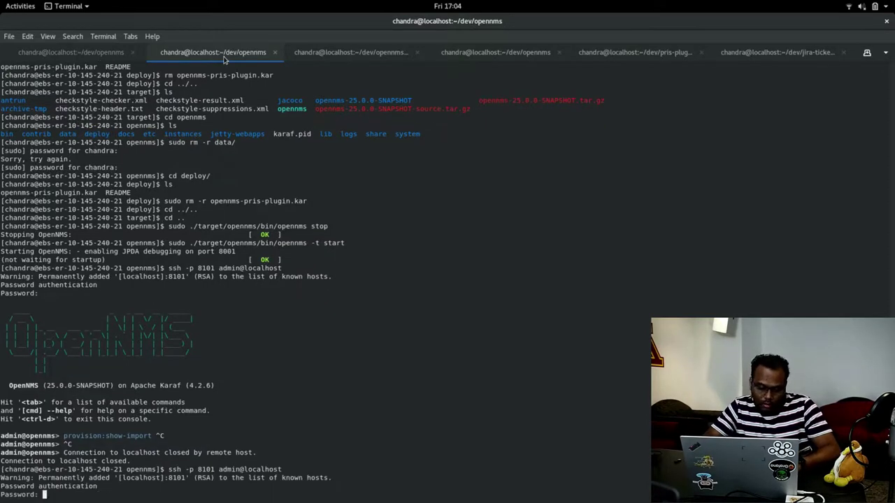
key("Return")
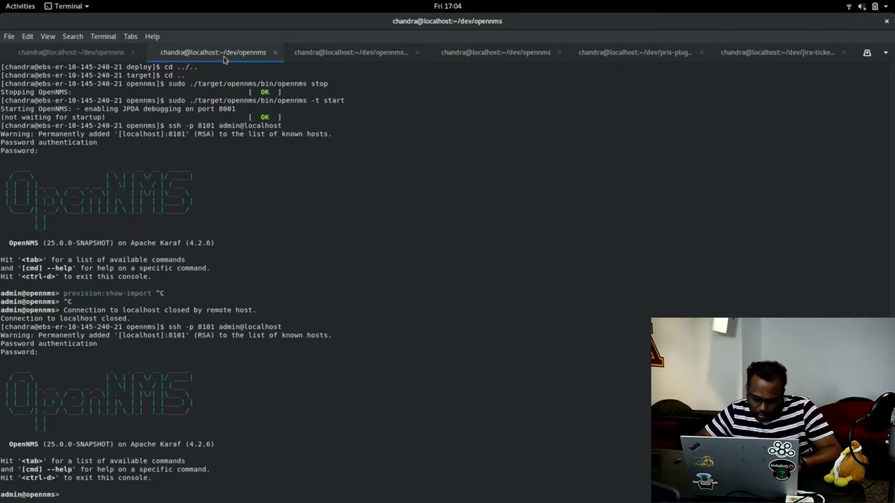
Tab-complete provision:show-import to confirm pris is listed, then exit Karaf and return to Chrome.
type("provision:show-import")
key("Right")
key("Tab")
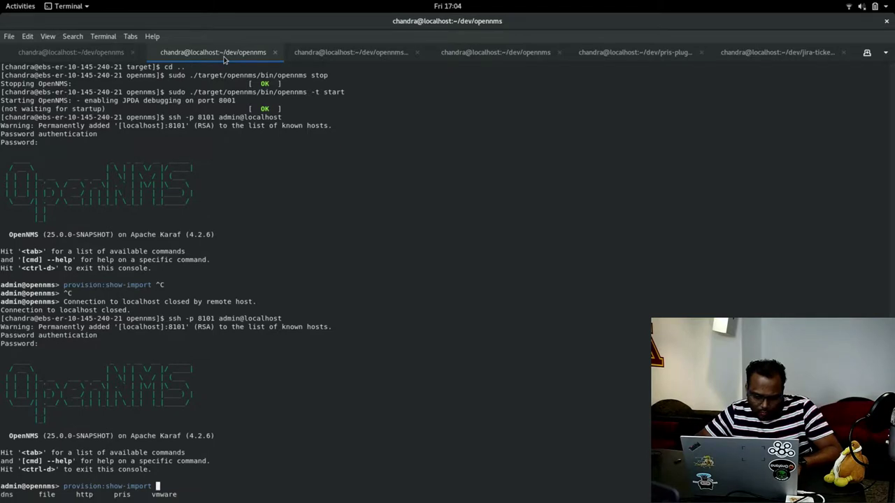
key("Tab")
key("BackSpace")
key("BackSpace")
key("BackSpace")
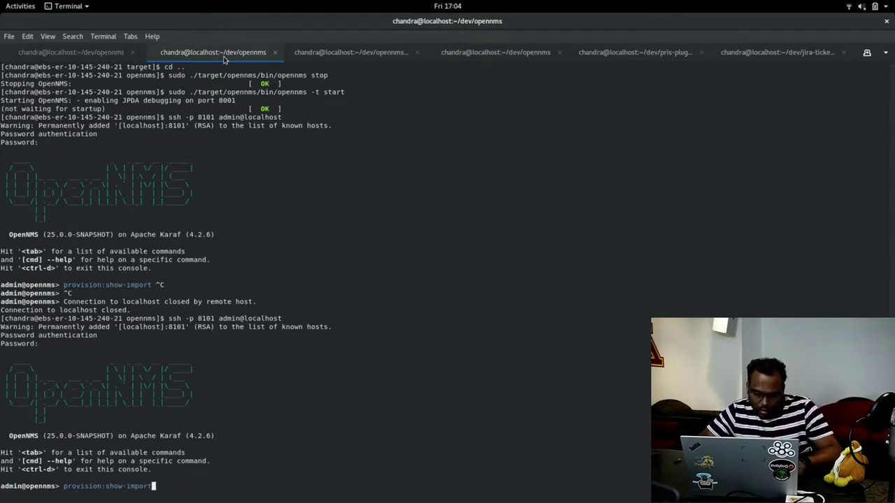
key("ctrl+c")
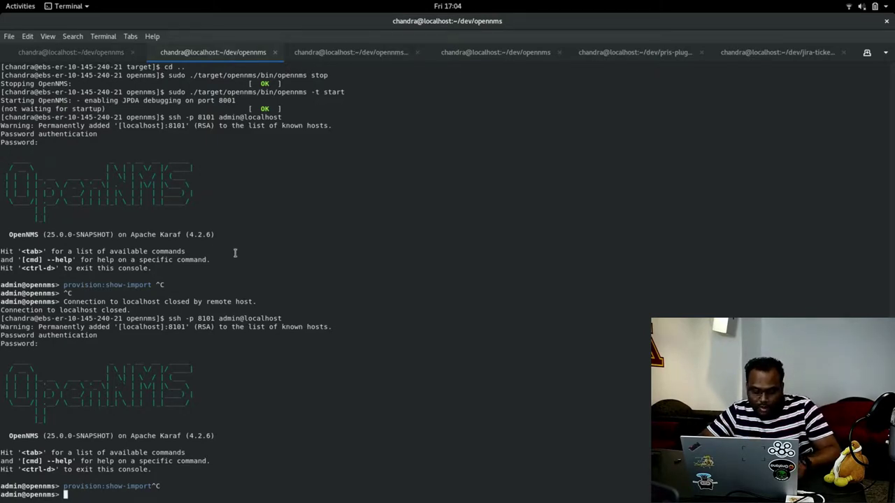
key("ctrl+d")
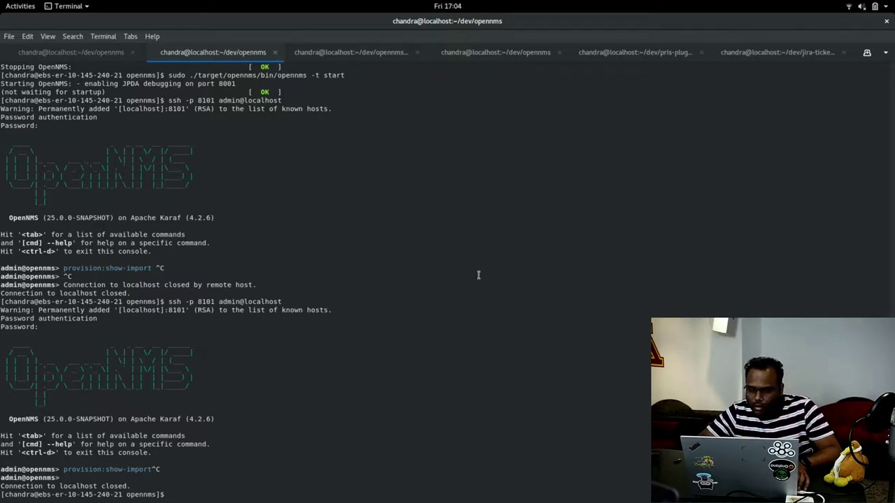
key("alt+Tab")
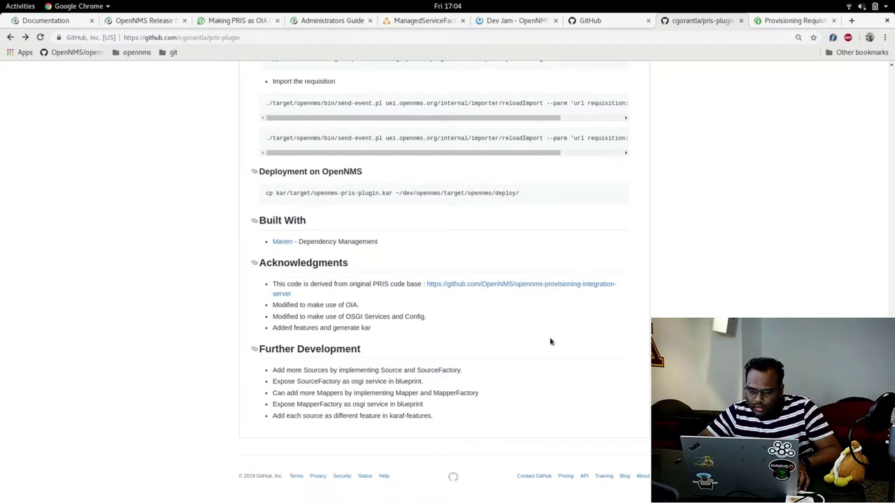
Scroll up to the README's Configure PRIS Resources commands for the myRouter and myServer configs.
scroll(311, 263, "up", 8)
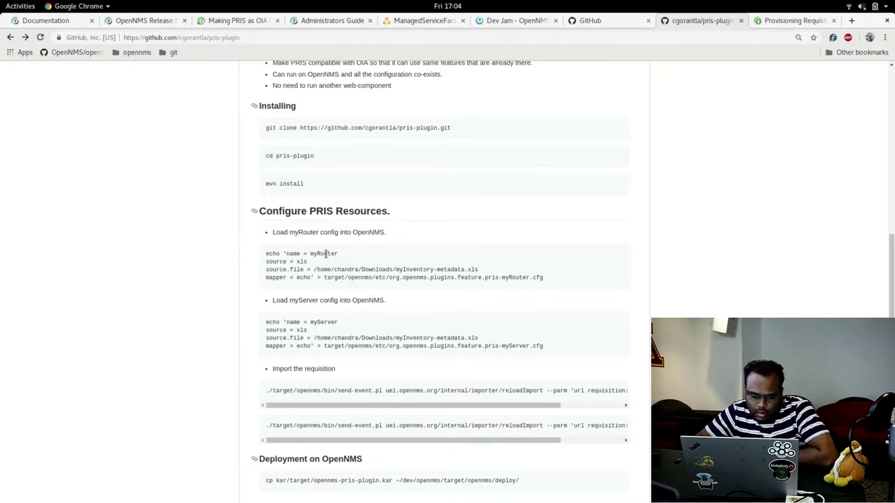
key("alt+Tab")
key("Tab")
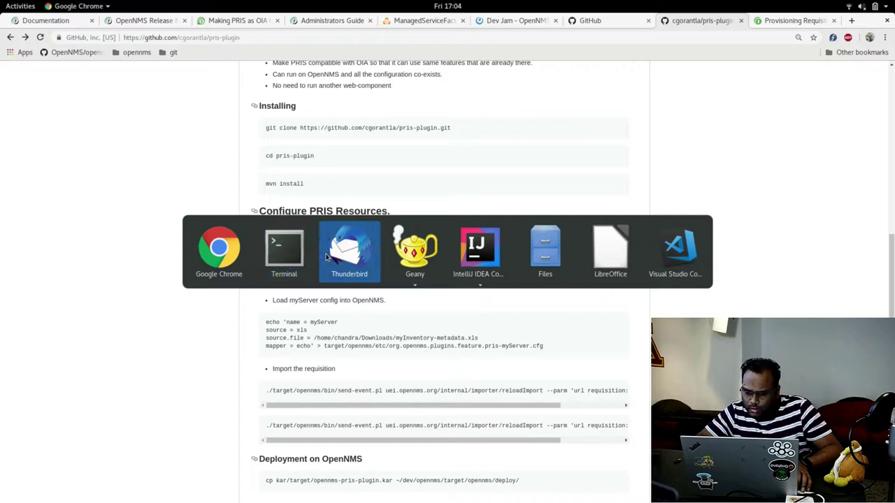
Compare the myRouter and myServer sheets of myInventory-metadata.xls, then return to the README.
key("Tab")
key("Tab")
key("Tab")
key("Tab")
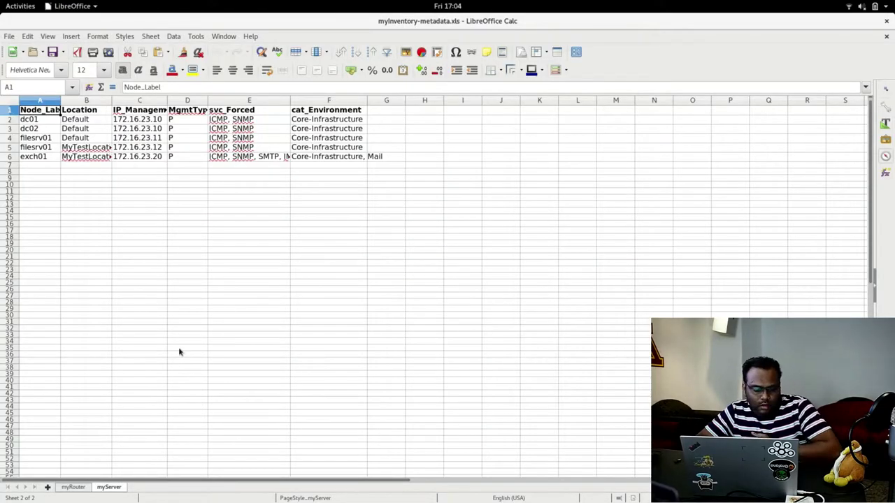
left_click(72, 487)
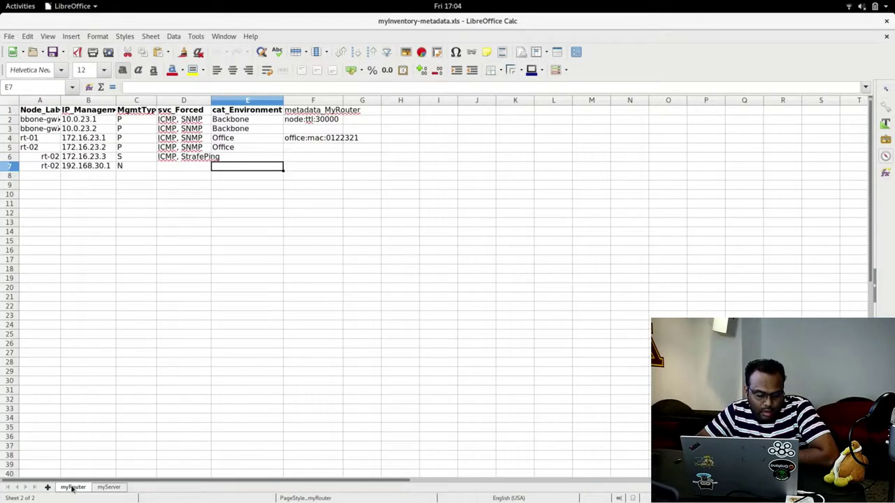
left_click(105, 488)
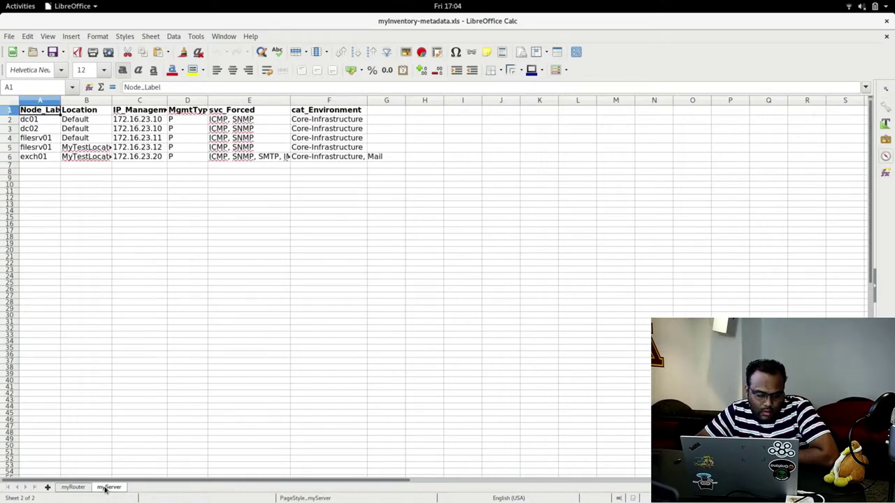
left_click(75, 488)
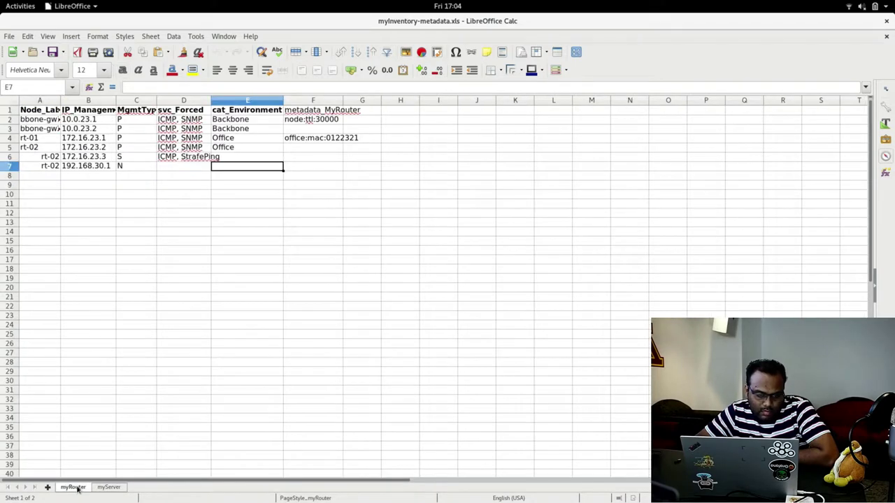
left_click(109, 488)
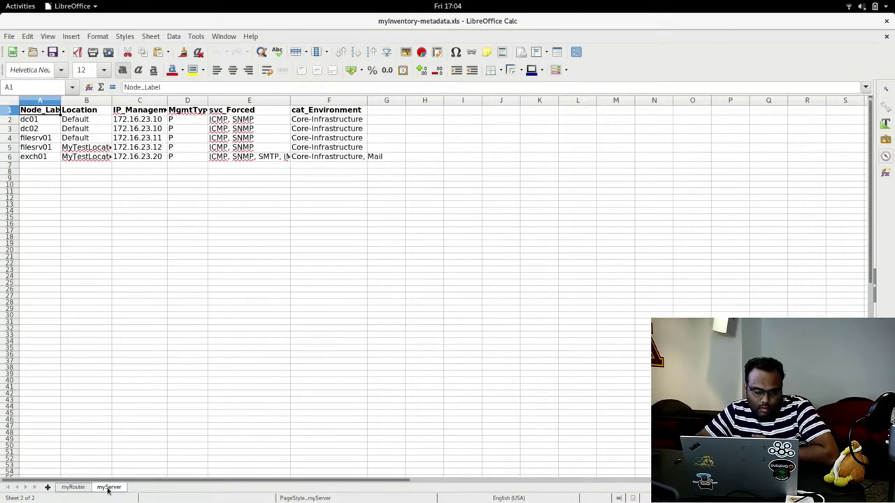
key("alt+Tab")
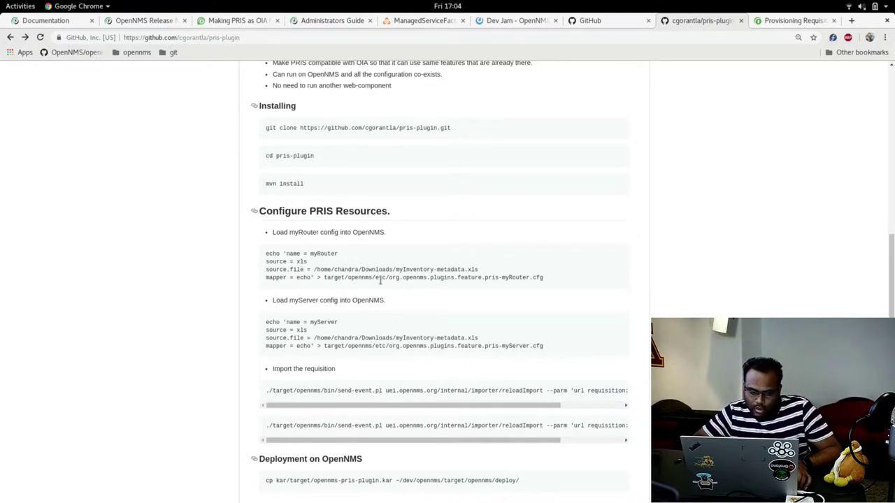
Select and copy the four-line myRouter echo config block, then switch to the terminal.
left_click_drag(312, 272, 483, 273)
left_click(288, 279)
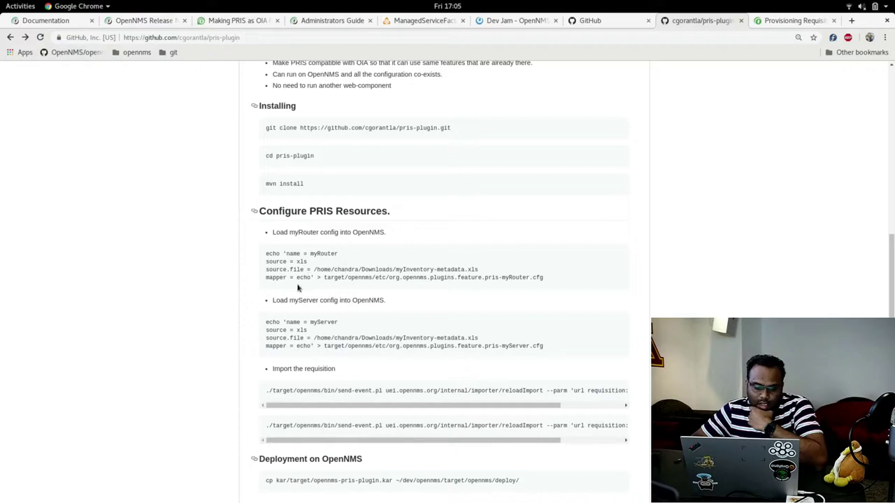
double_click(302, 278)
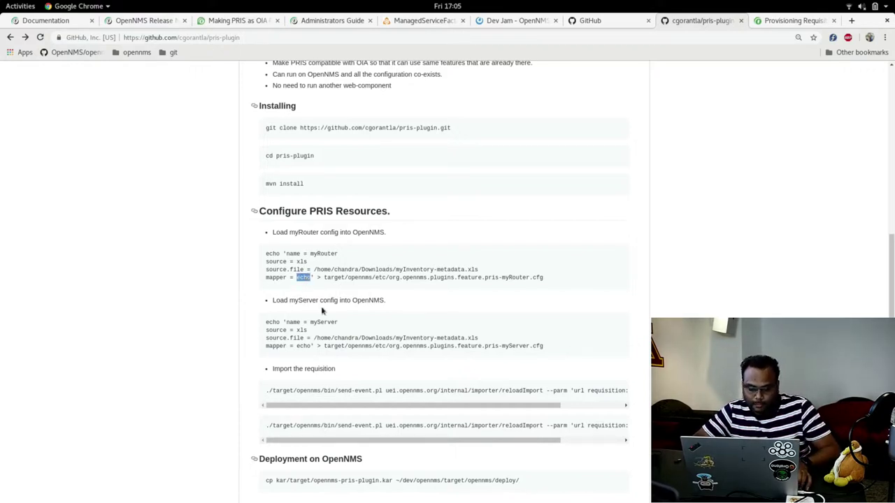
left_click(448, 261)
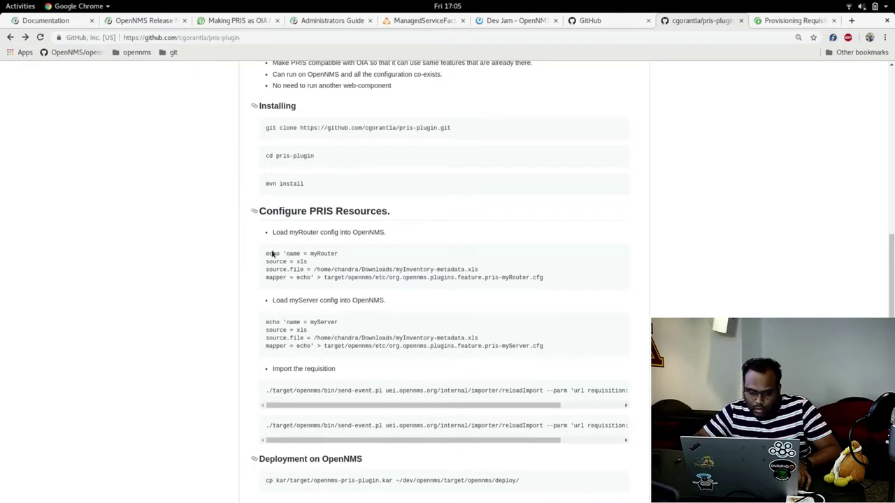
left_click_drag(268, 252, 524, 284)
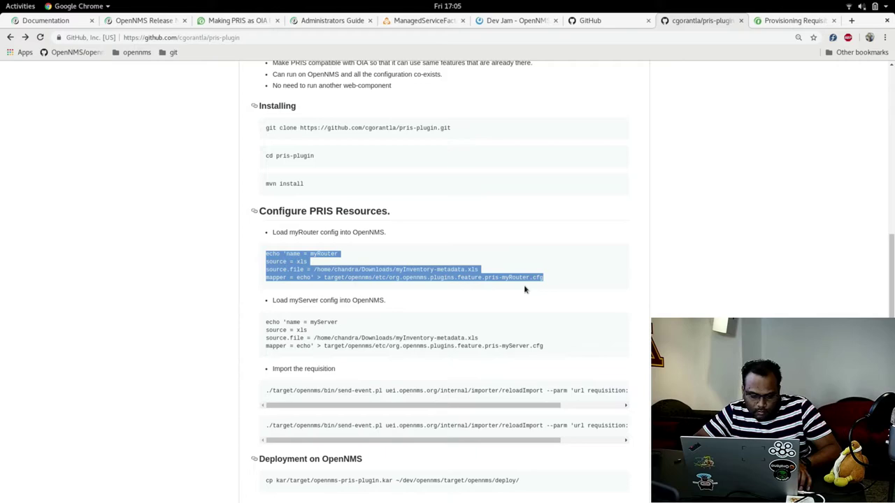
key("alt+Tab")
key("alt+Tab")
key("alt+Tab")
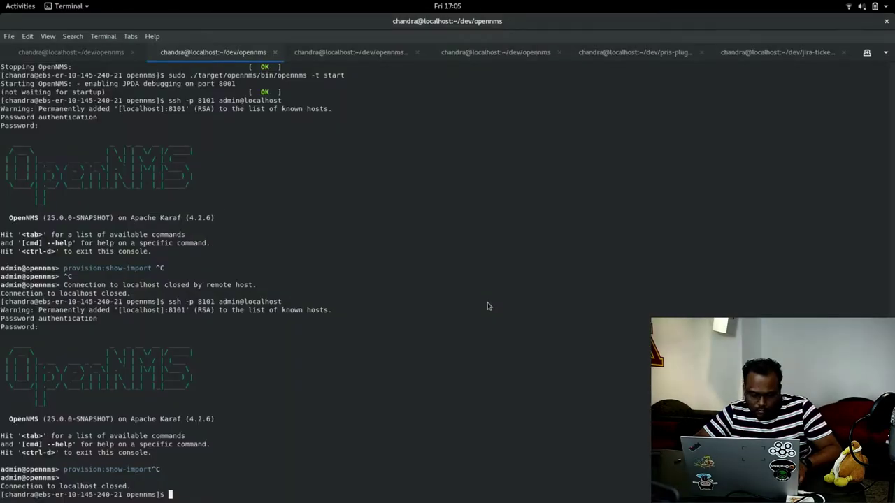
Paste and run the myRouter config command, then ssh back into the Karaf console.
right_click(488, 307)
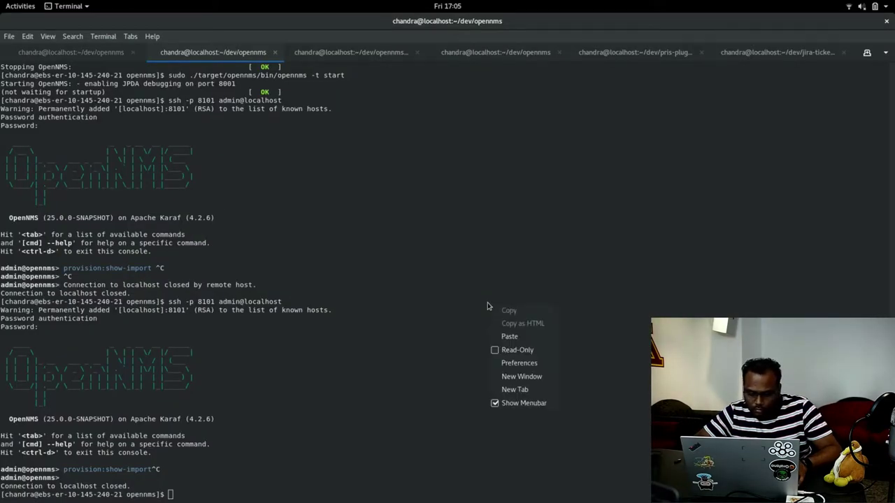
left_click(509, 337)
key("Return")
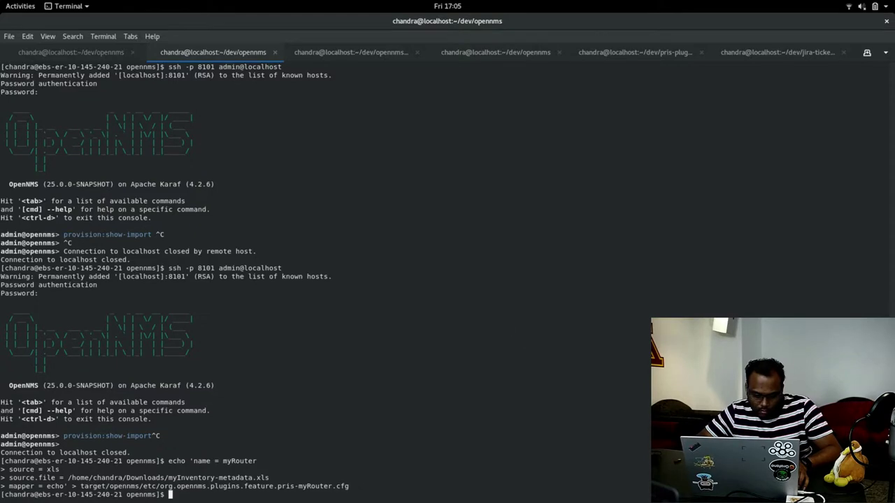
key("ctrl+r")
type("ssh")
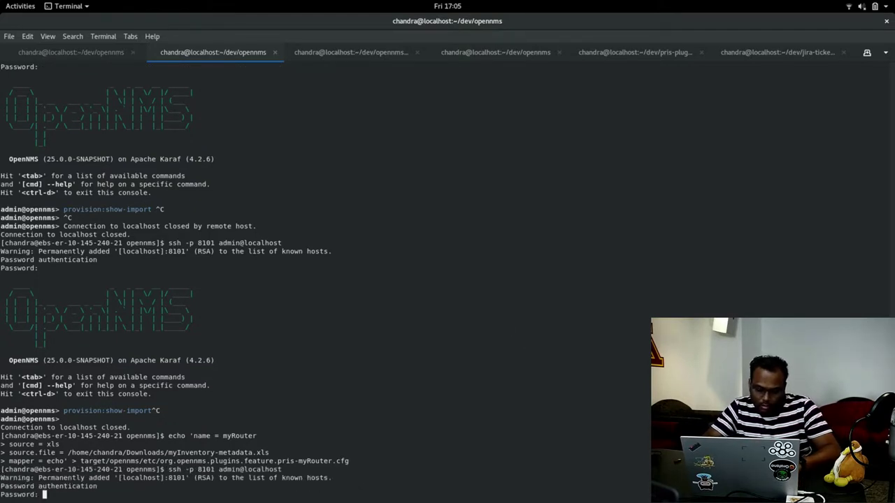
key("Return")
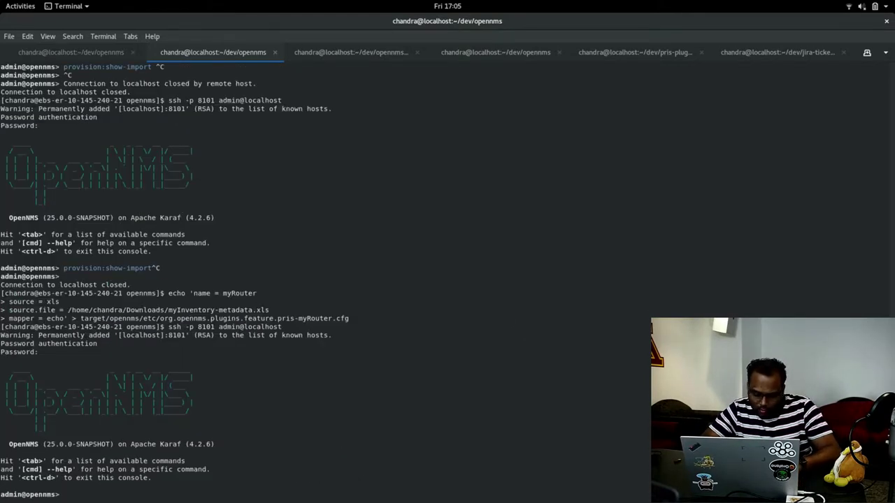
Run provision:show-import pris name=myRouter to display the requisition's four nodes.
type("prov")
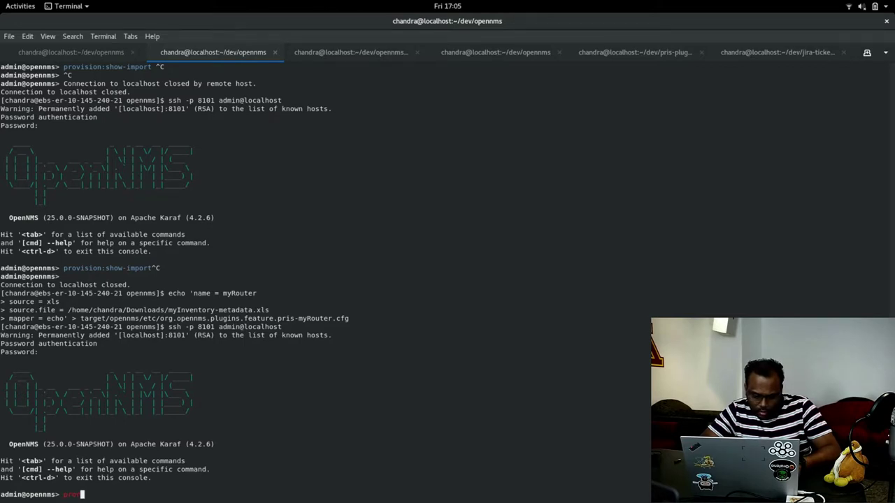
key("Tab")
type("s")
key("Tab")
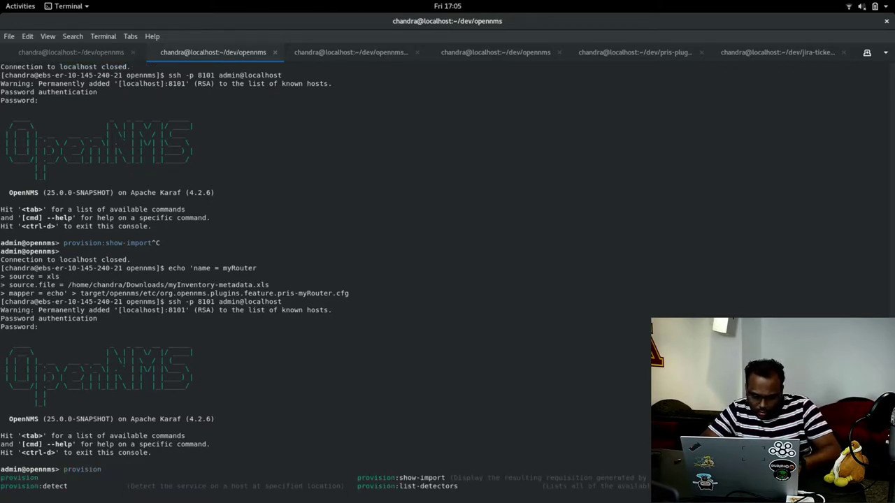
type(":sh")
key("Tab")
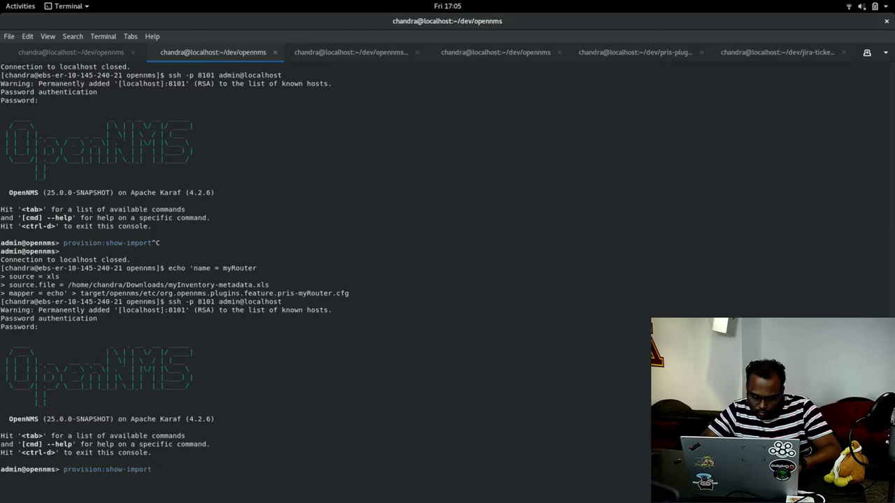
type("pris ")
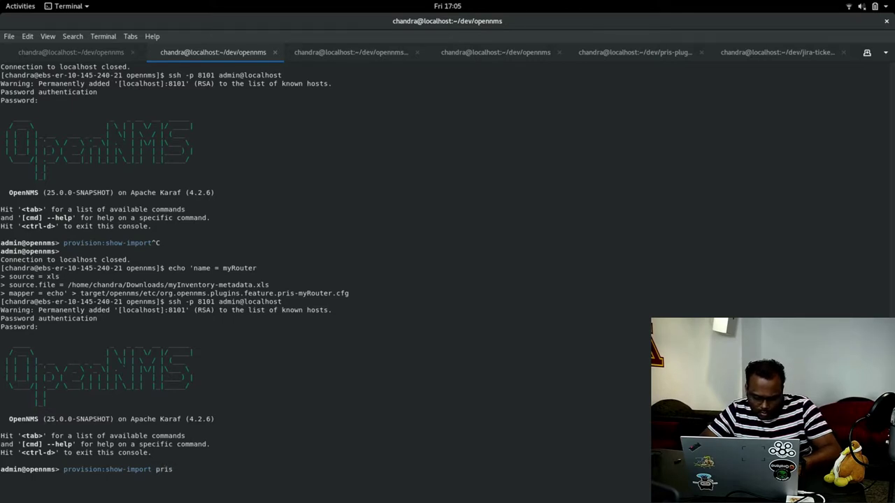
type("myRo")
key("BackSpace")
key("BackSpace")
key("BackSpace")
key("BackSpace")
key("BackSpace")
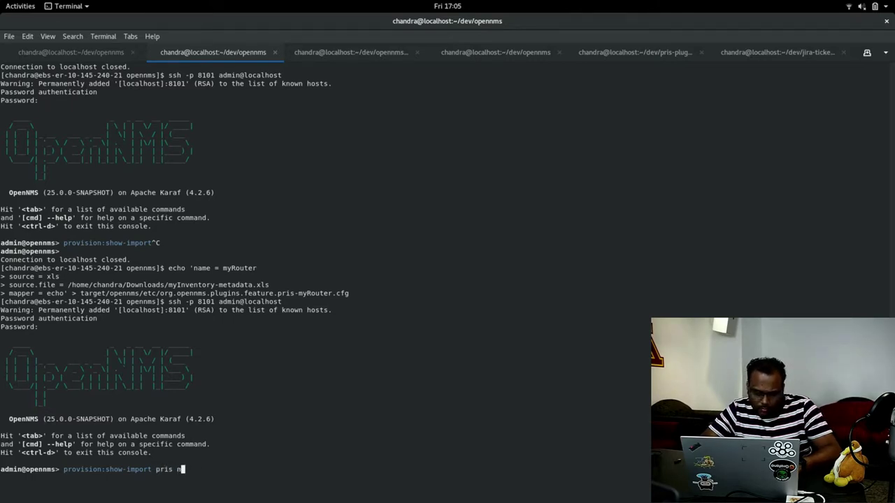
type("name=myr")
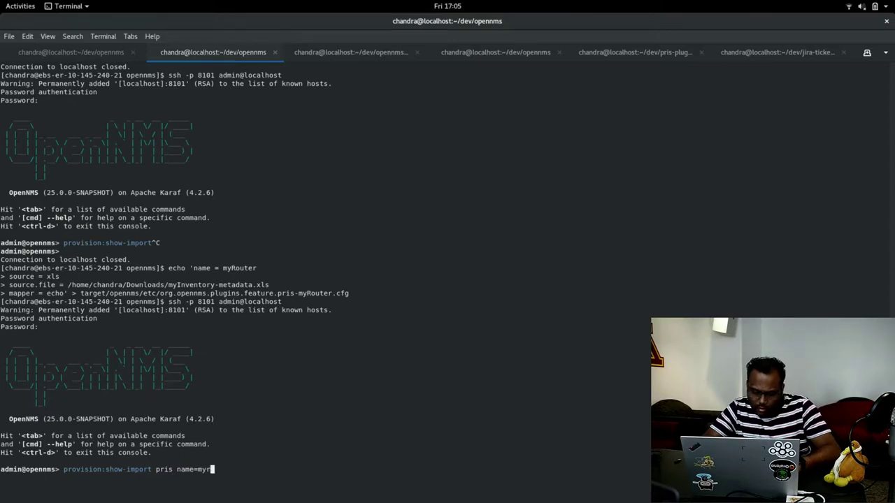
key("BackSpace")
type("Ro")
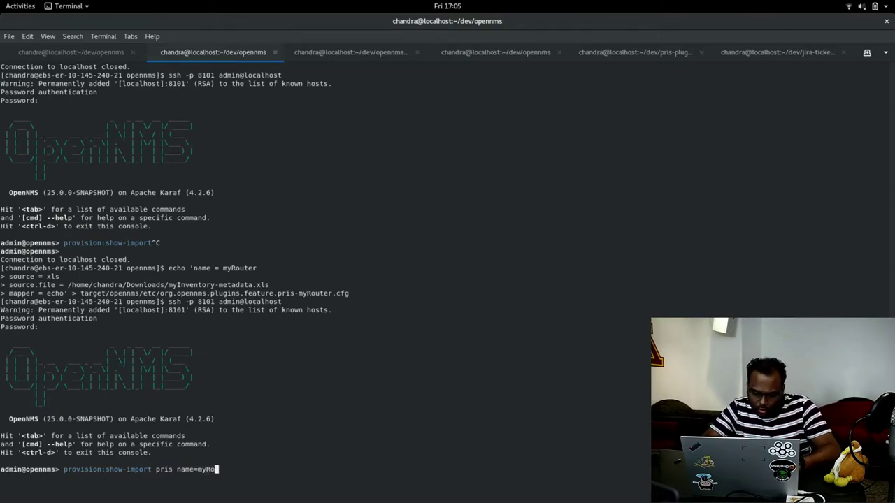
type("uter")
key("Return")
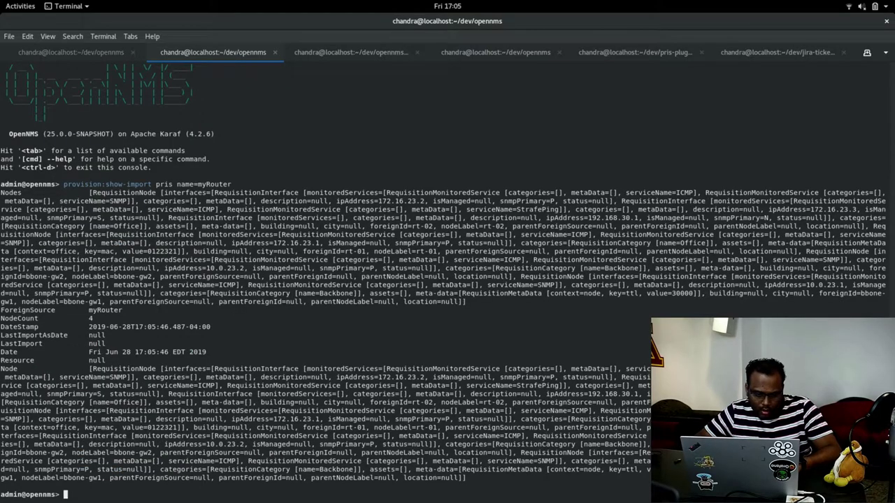
Rerun the command with -x inserted before pris to print model-import XML.
key("Up")
key("Left")
key("Left")
key("Left")
key("Left")
key("Left")
key("Left")
key("Left")
key("Left")
key("Left")
key("Left")
key("Left")
key("Left")
key("Left")
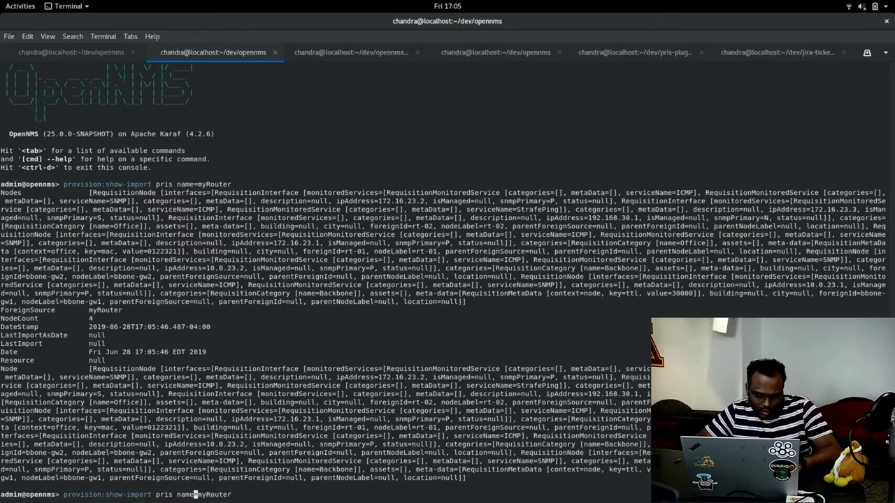
key("Left")
key("Left")
key("Left")
key("Left")
type("-x")
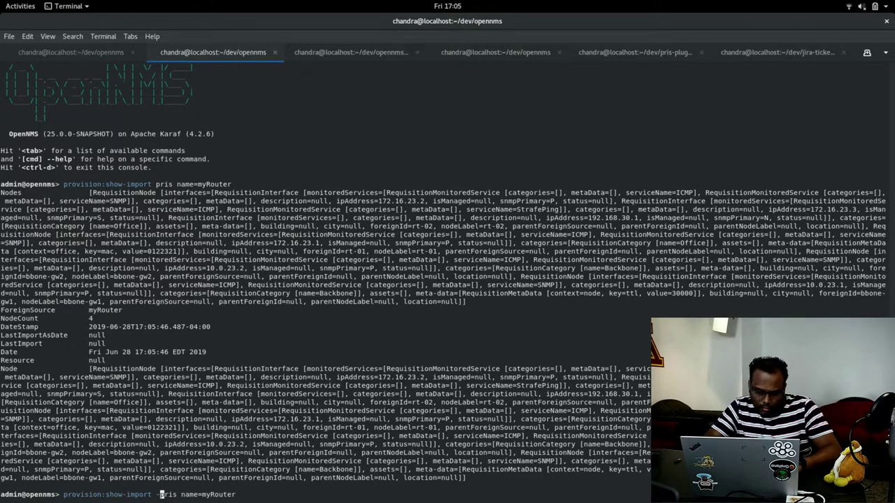
key("Return")
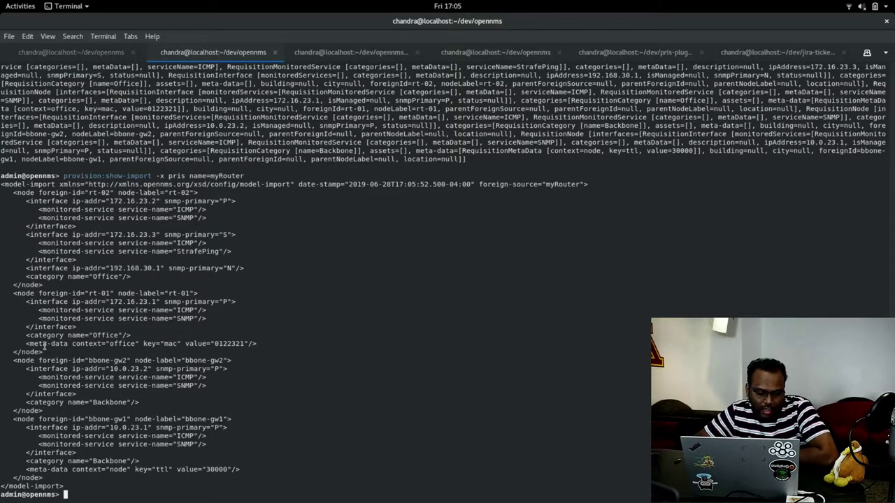
Highlight the rt-01 metadata line in the XML, then log out of Karaf and switch windows.
left_click_drag(25, 343, 262, 340)
left_click(186, 286)
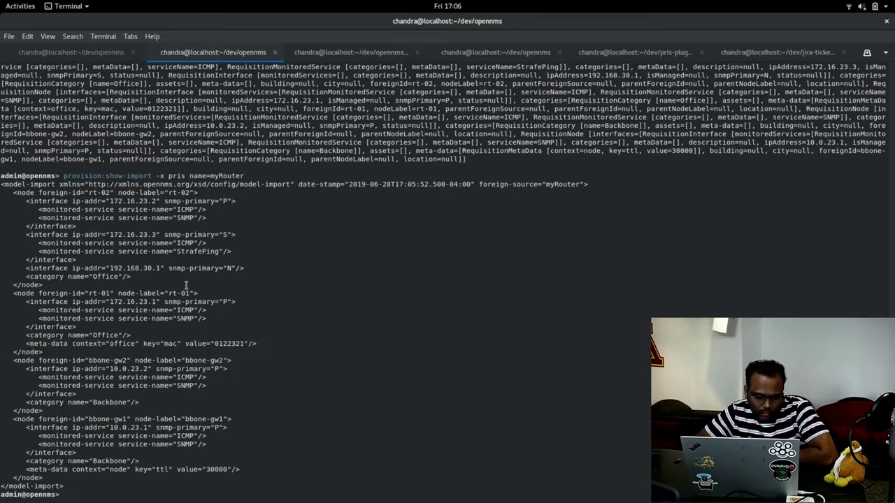
double_click(208, 277)
left_click(231, 283)
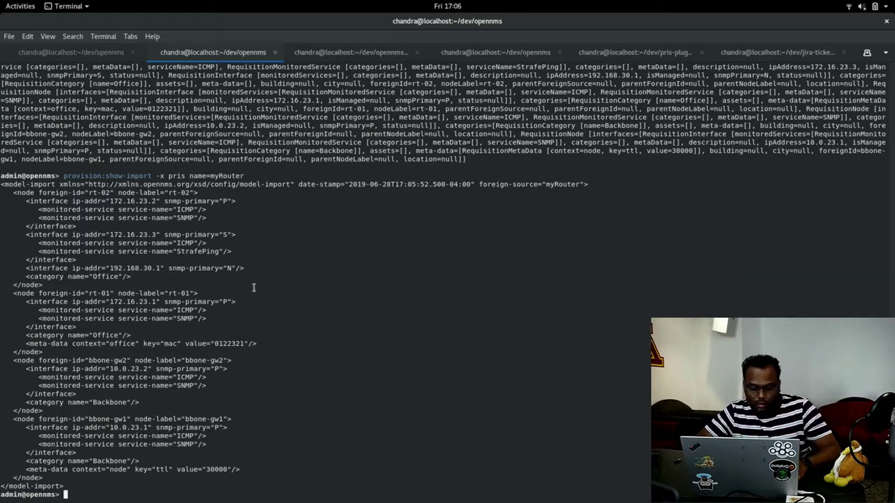
key("ctrl+d")
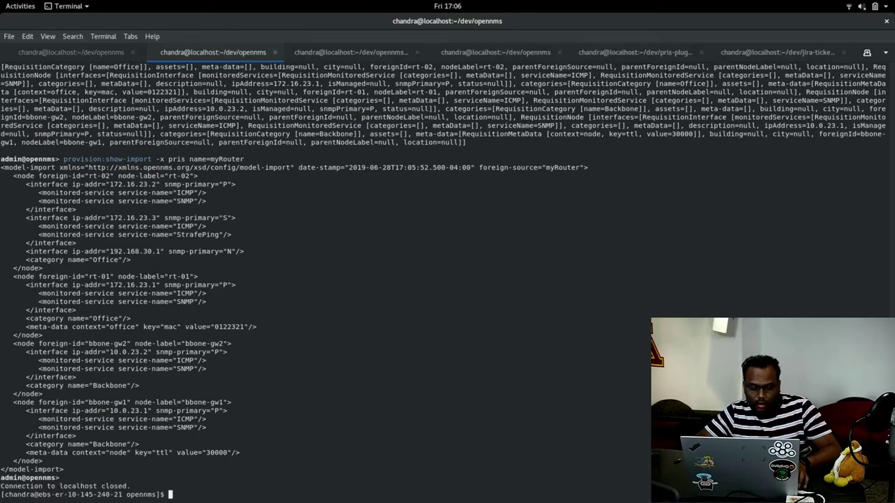
key("alt+Tab")
key("alt+Tab")
key("alt+Tab")
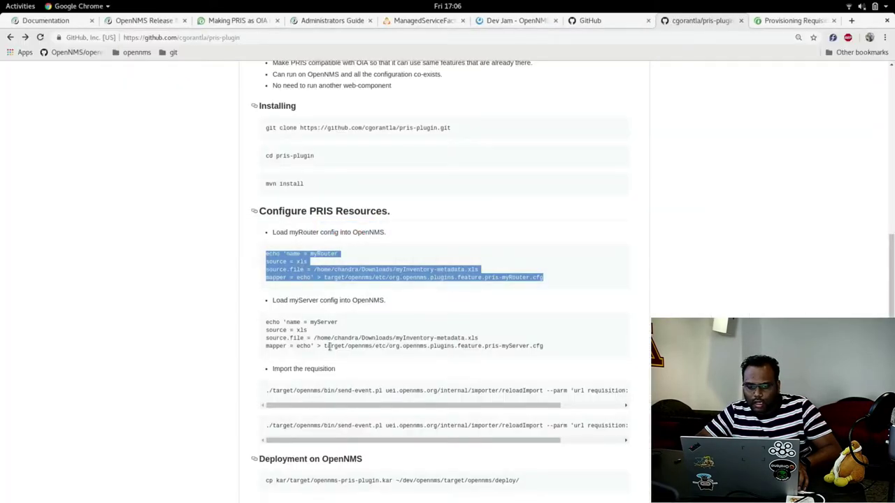
Reload the Provisioning Requisitions page and log back in, finding 0 requisitions still.
left_click(783, 21)
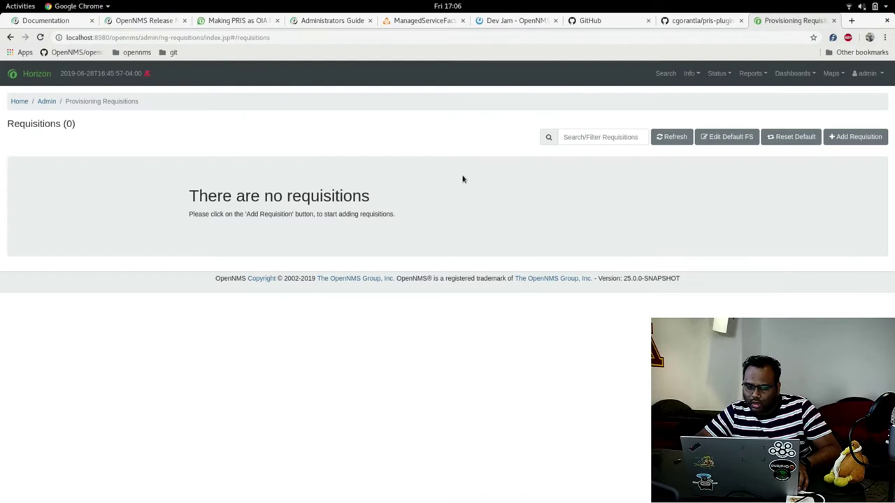
left_click(40, 38)
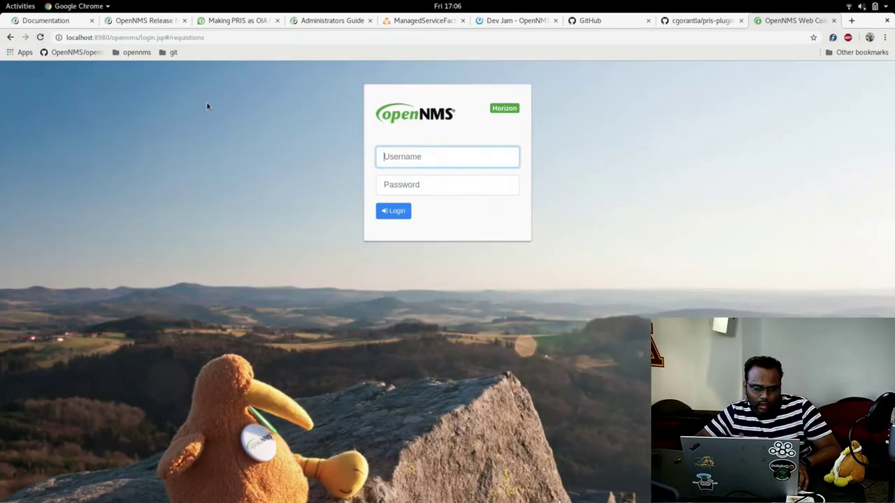
left_click(392, 213)
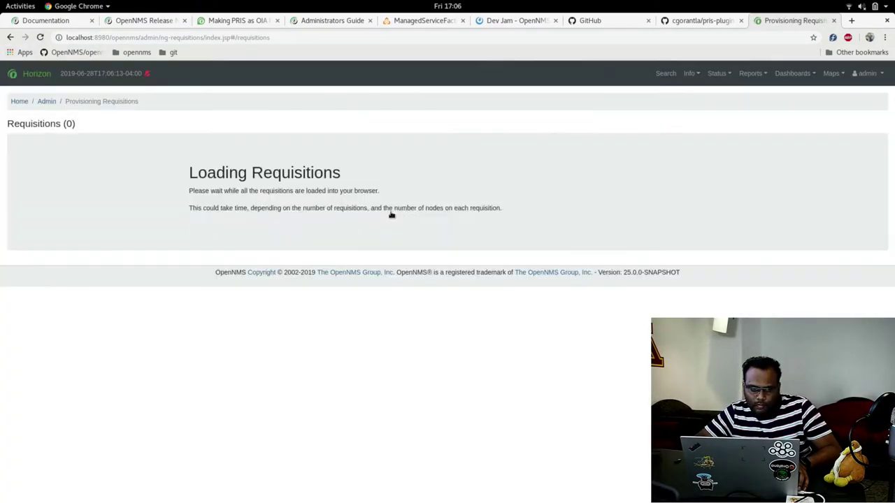
key("alt+Tab")
key("alt+Tab")
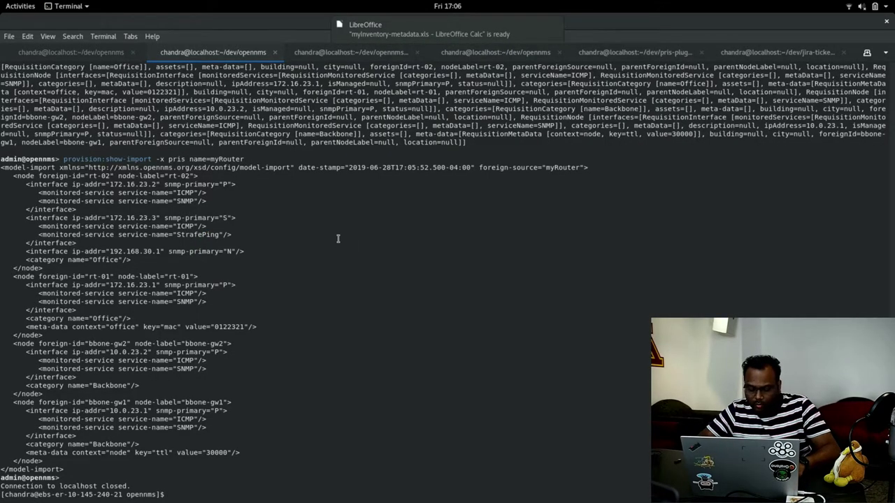
Search the command history for 'send' in the current tab, then cancel the search.
key("ctrl+r")
type("send")
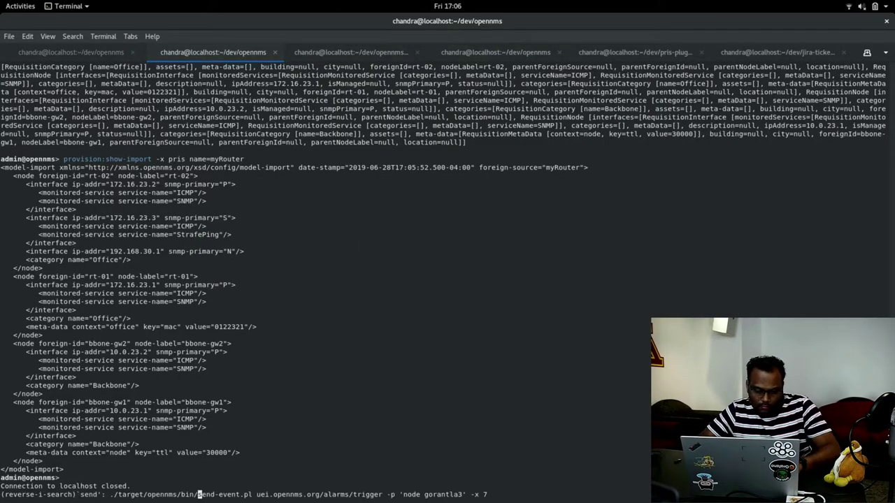
key("ctrl+r")
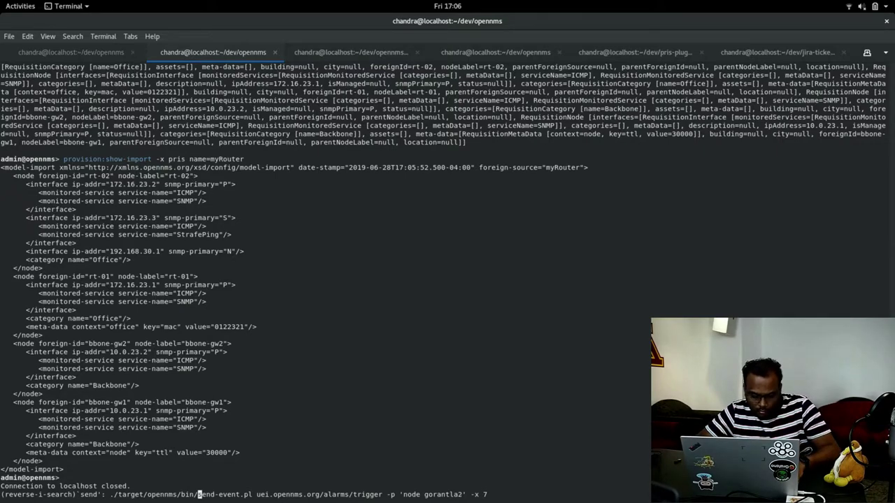
key("ctrl+c")
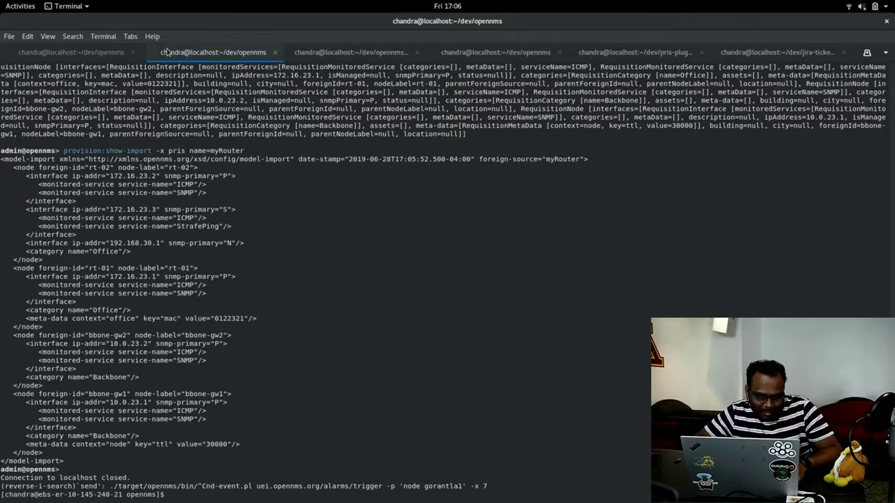
In the first OpenNMS tab, recall the send-event.pl reloadImport command for the requisition://pris URL.
left_click(101, 54)
key("ctrl+r")
type("send")
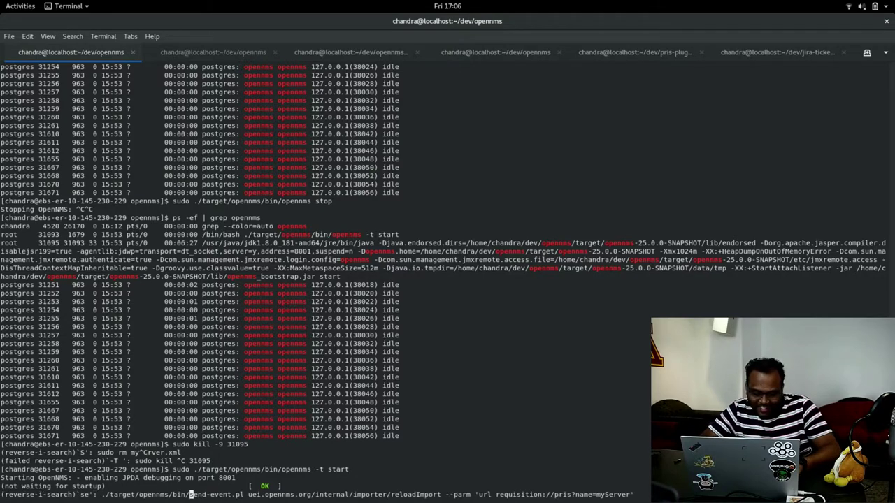
key("Right")
key("Right")
key("Right")
key("Right")
key("Right")
key("Right")
key("Right")
key("Right")
key("Right")
key("Right")
key("Right")
key("Right")
key("Right")
key("Right")
key("Right")
key("Right")
key("Right")
key("Right")
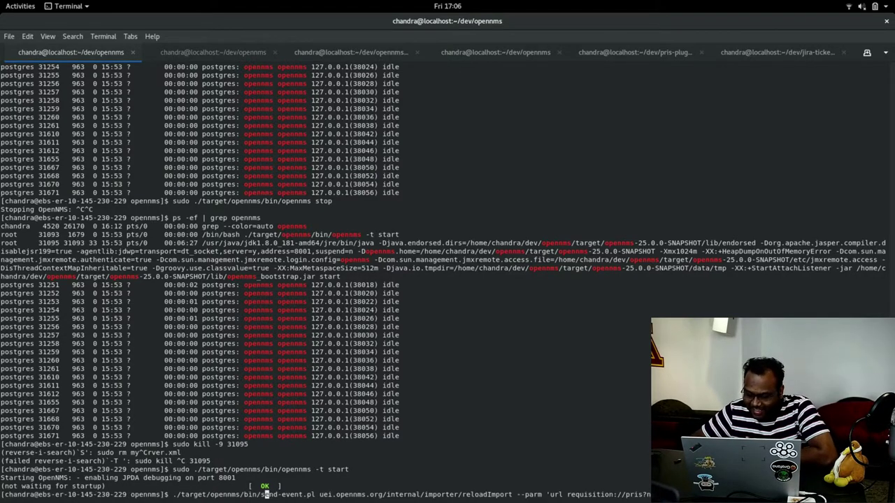
key("Right")
key("Right")
key("Right")
key("Right")
key("Right")
key("Right")
key("Right")
key("Right")
key("Right")
key("Right")
key("Right")
key("Right")
key("Right")
key("Right")
key("Right")
key("Right")
key("Right")
key("Right")
key("Right")
key("Right")
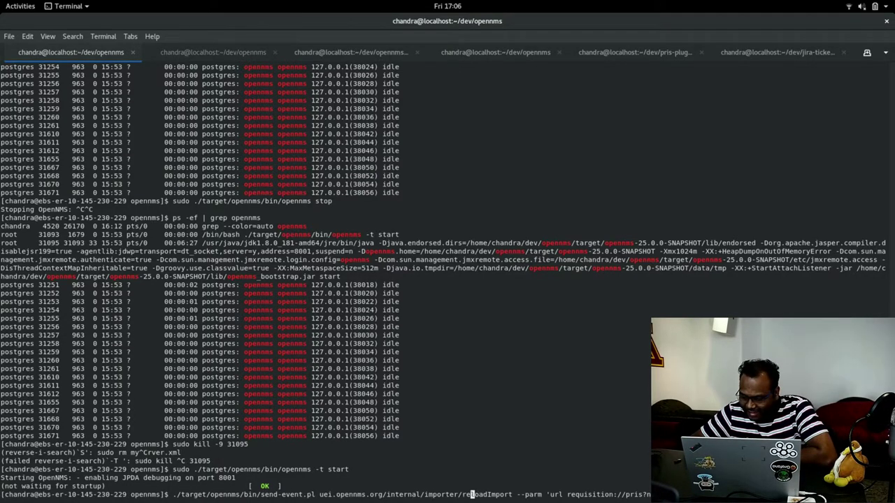
key("Right")
key("Right")
key("Right")
key("Right")
key("Right")
key("Right")
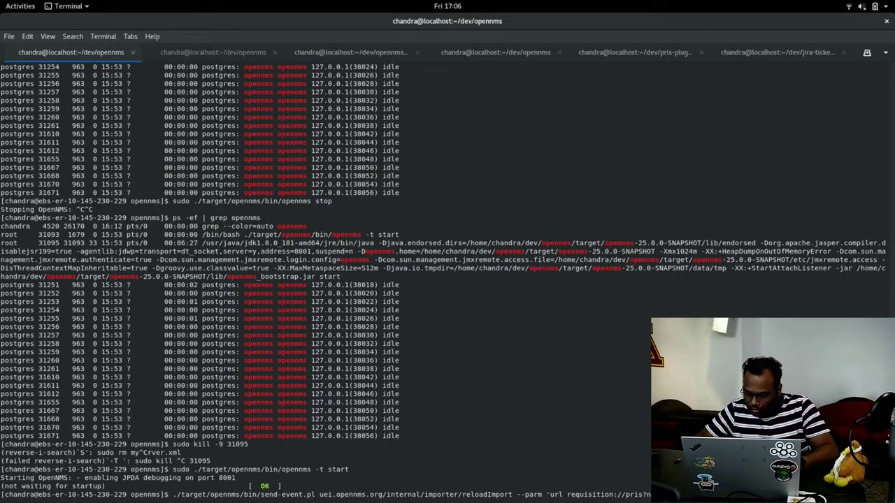
Run the reloadImport command and refresh Requisitions to show myRouter with 4 nodes defined and 4 in the database.
key("Return")
key("alt+Tab")
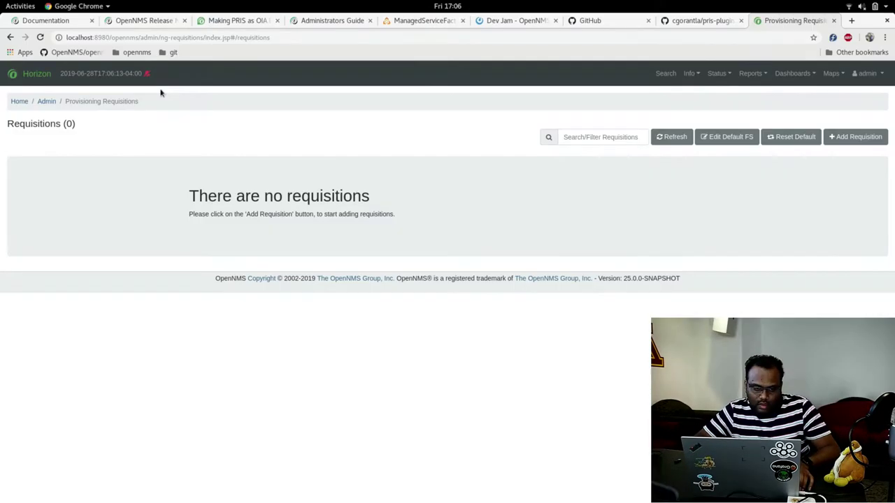
key("alt+Tab")
key("alt+Tab")
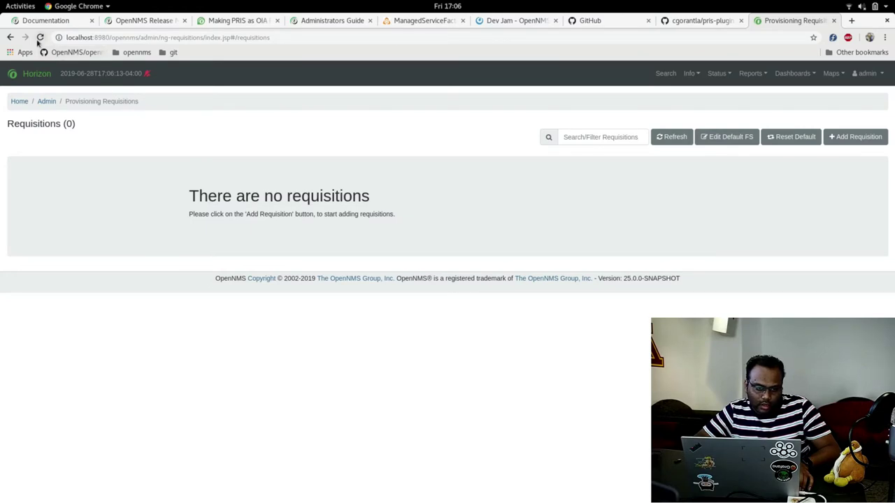
left_click(40, 37)
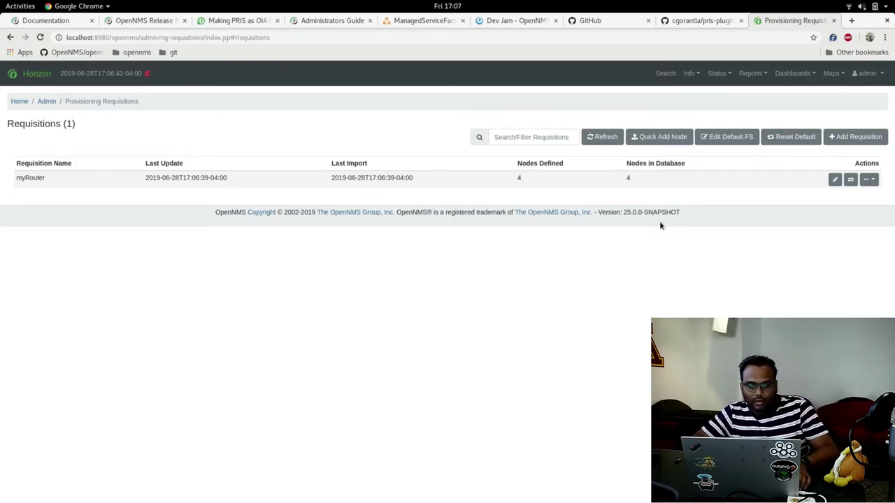
Return to the cgorantla/pris-plugin README and scroll down toward Further Development.
left_click(705, 20)
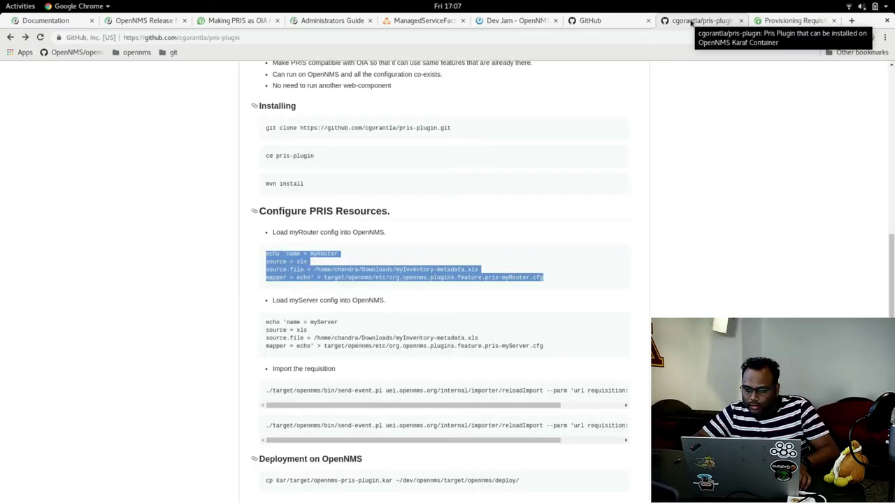
scroll(891, 262, "down", 5)
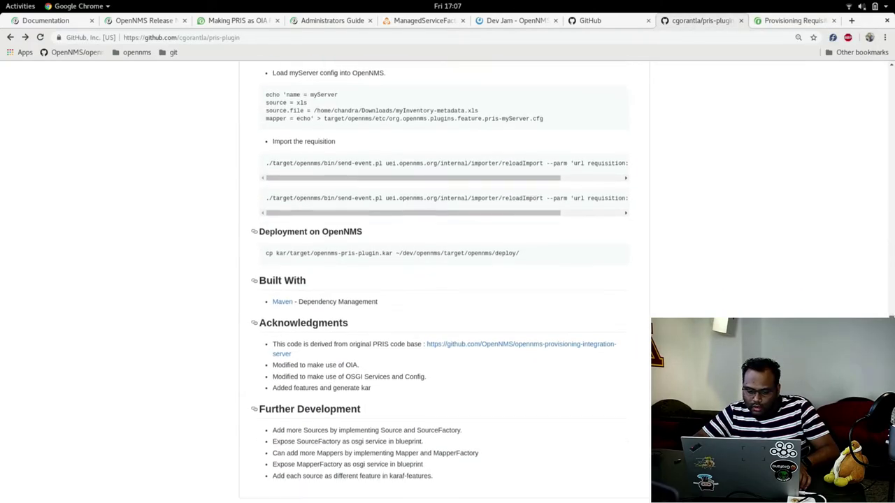